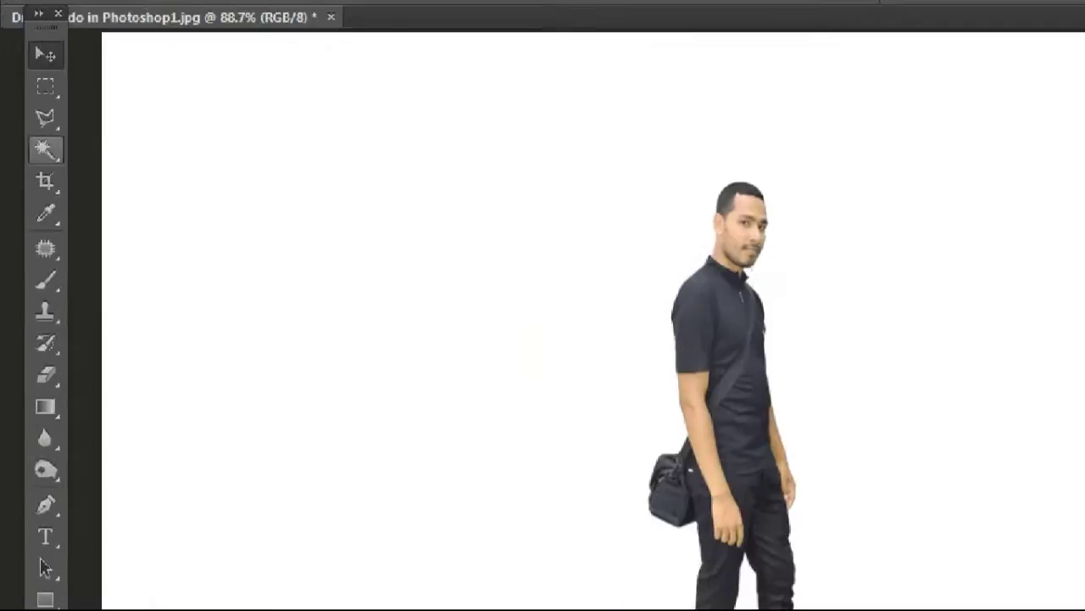
Copy the man onto a new layer using an inverted Magic Wand selection of the white background, and place the copy right of the original.
click(29, 152)
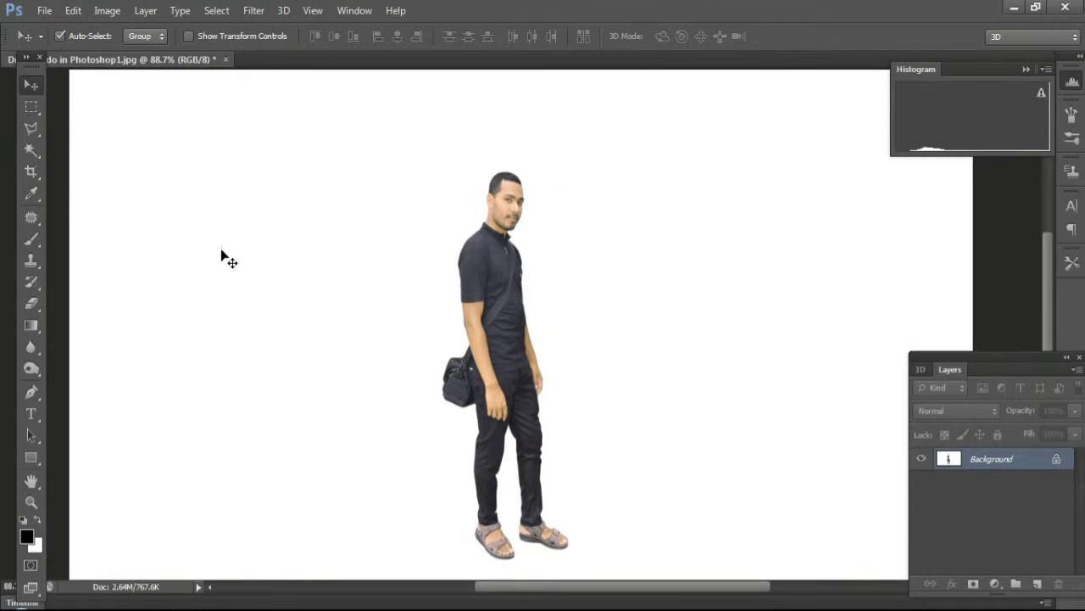
click(30, 150)
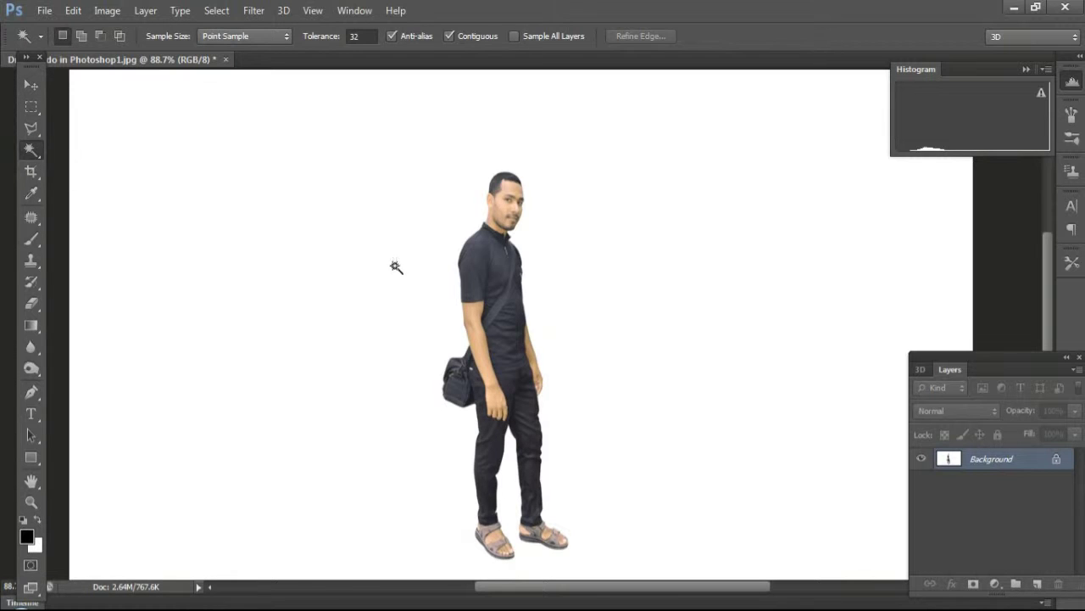
click(364, 246)
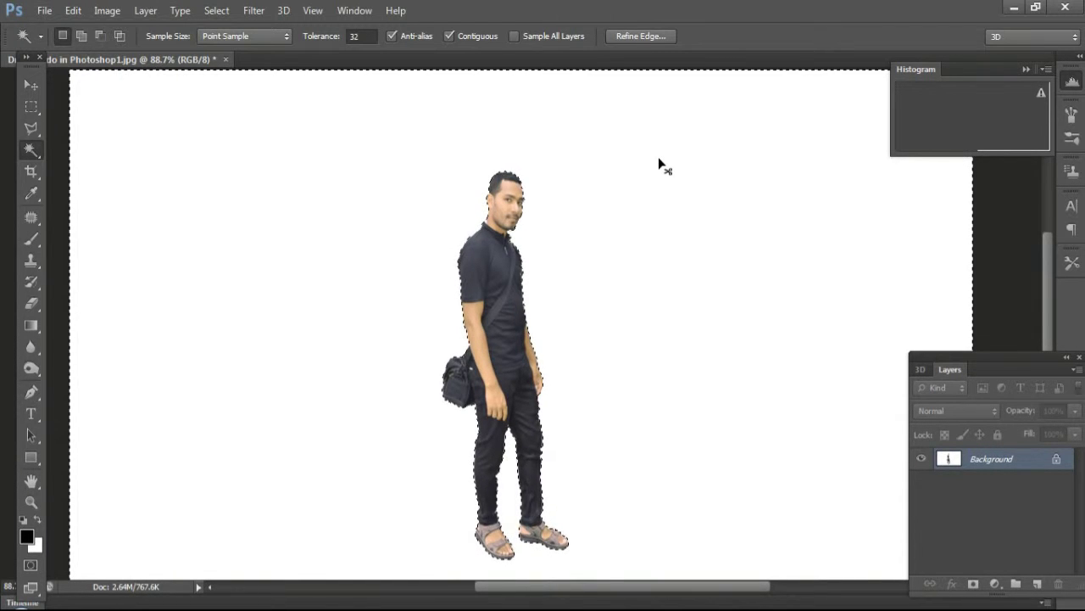
key(ctrl+shift+i)
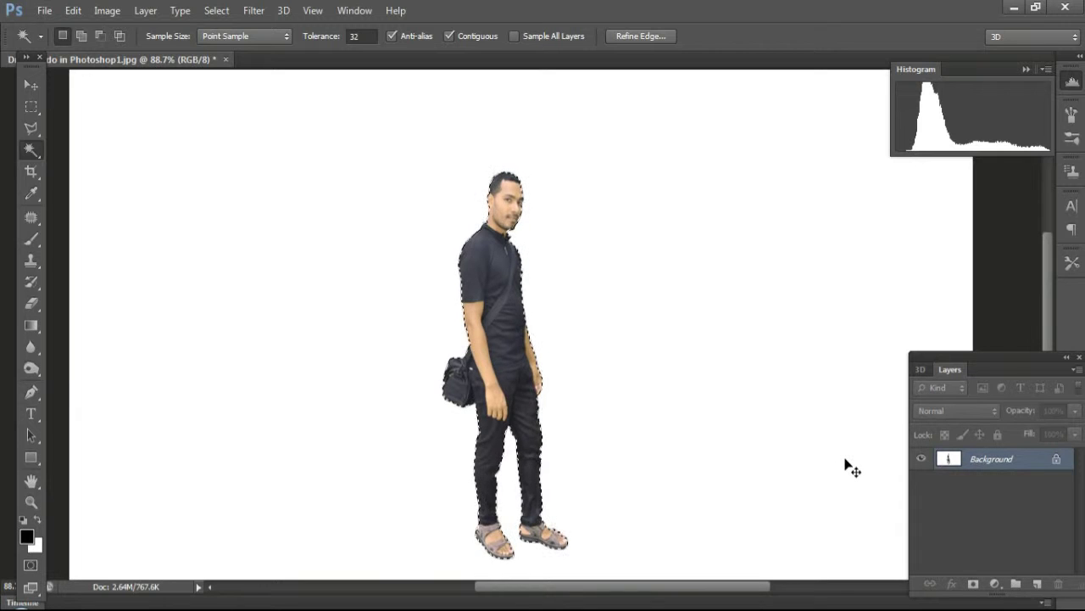
key(ctrl+j)
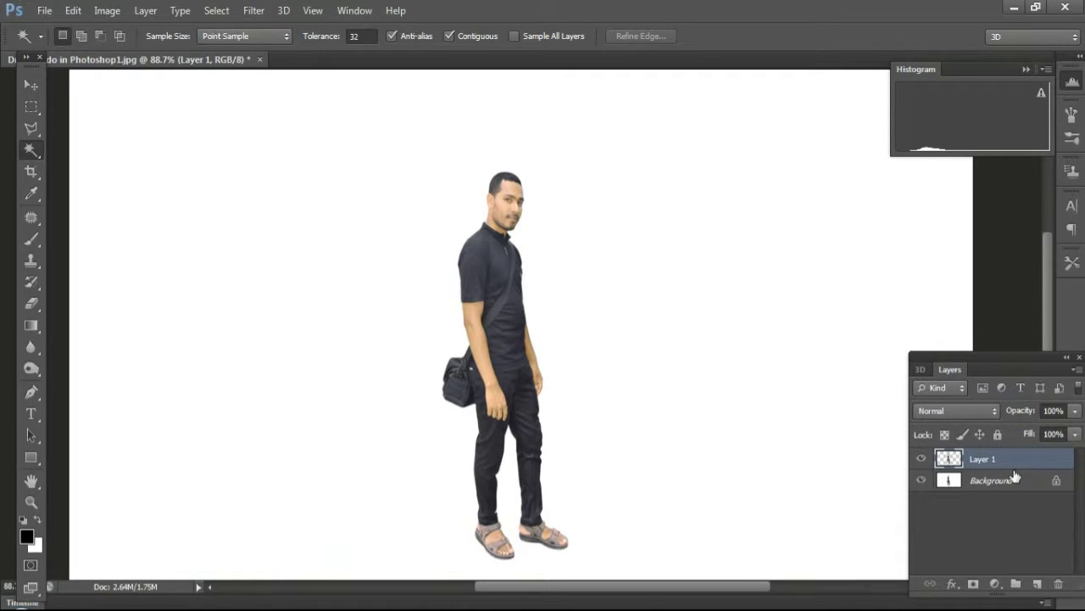
key(v)
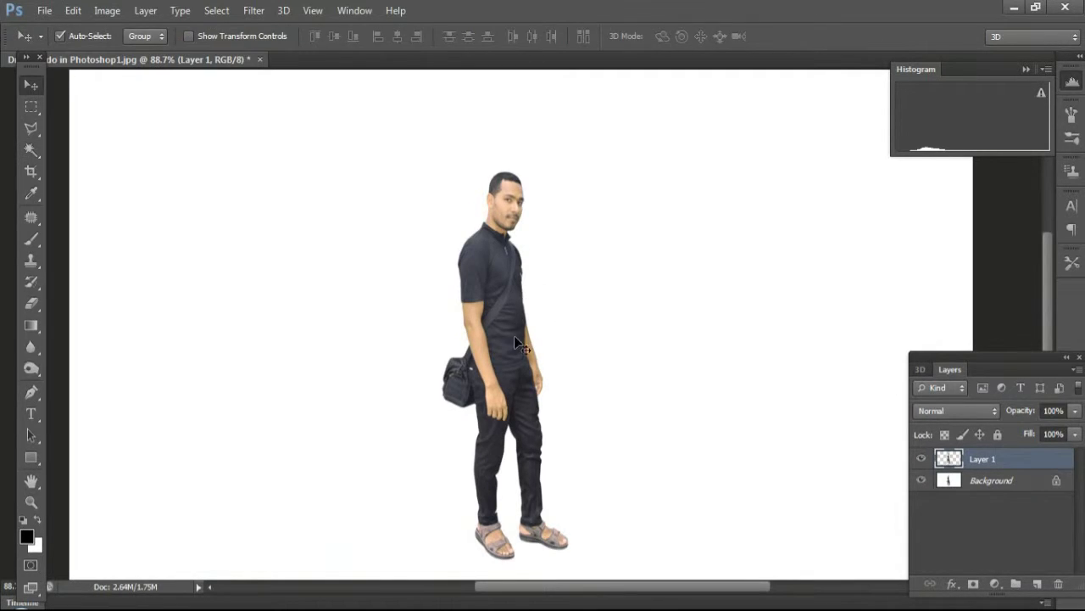
drag(497, 300, 647, 289)
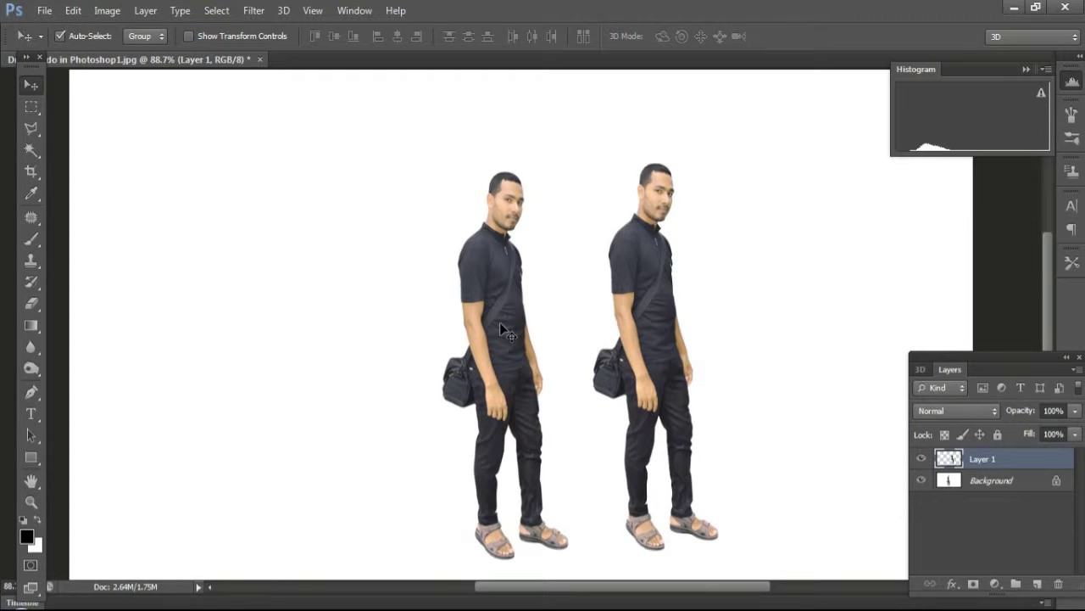
Erase the original man from the Background layer using a rectangular marquee selection, and move the copied man back into his place.
click(34, 108)
right_click(34, 108)
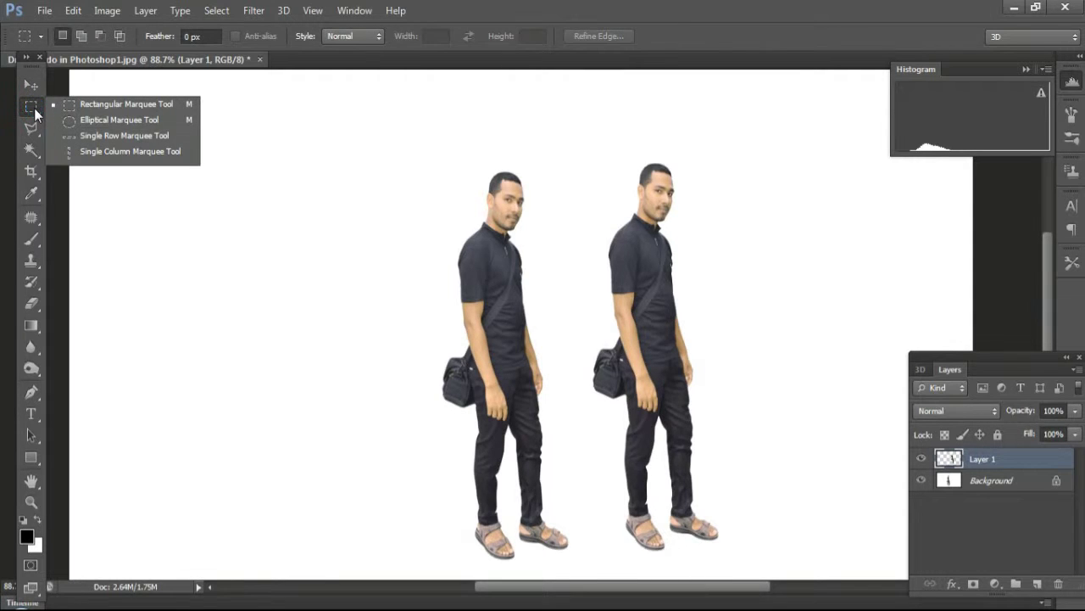
click(91, 107)
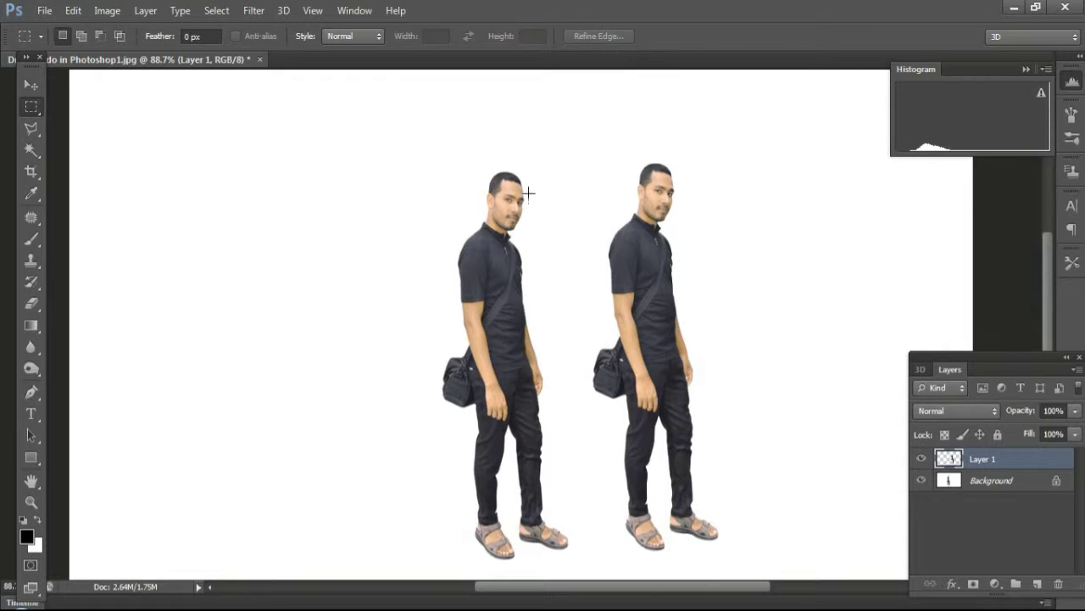
drag(404, 184, 586, 569)
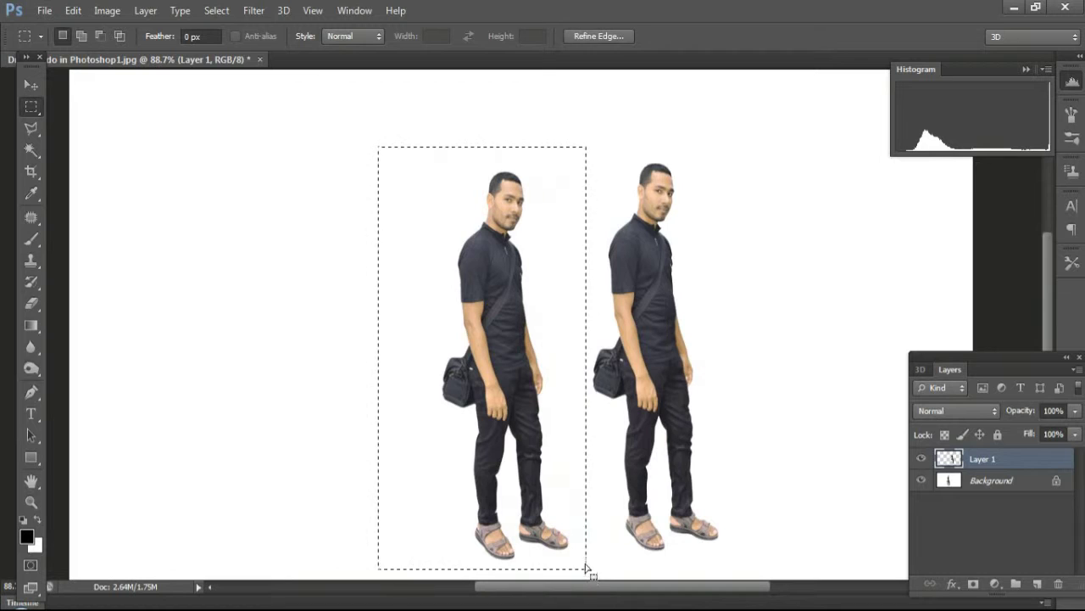
click(988, 484)
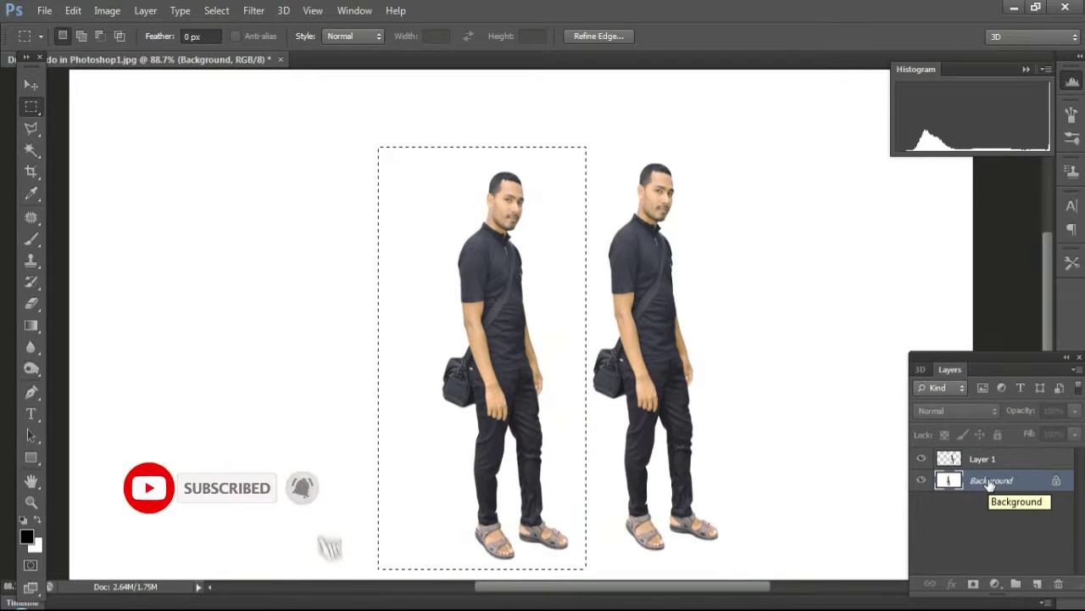
key(BackSpace)
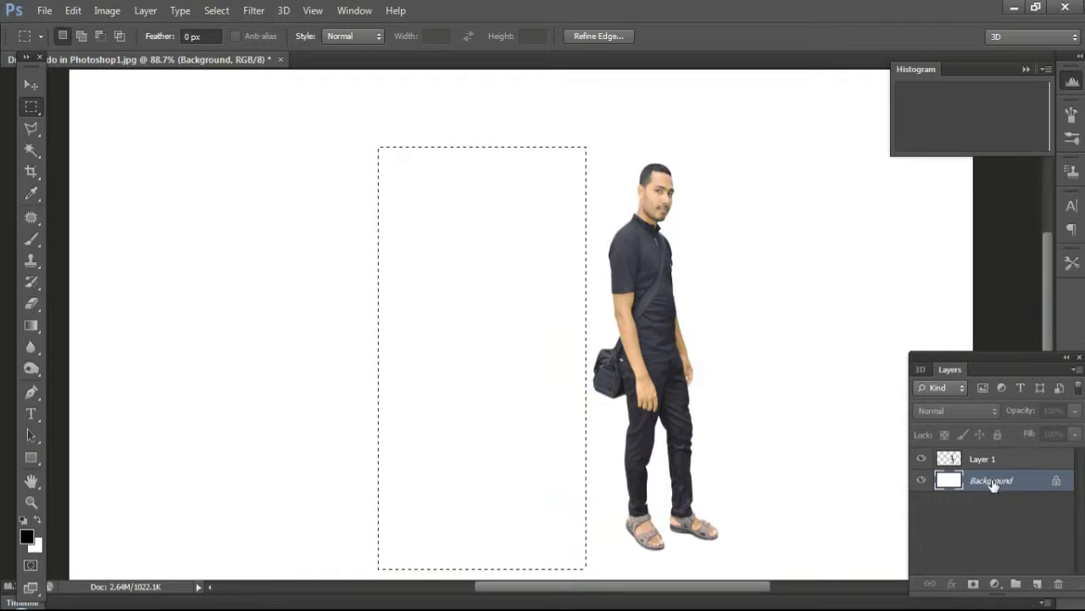
click(469, 288)
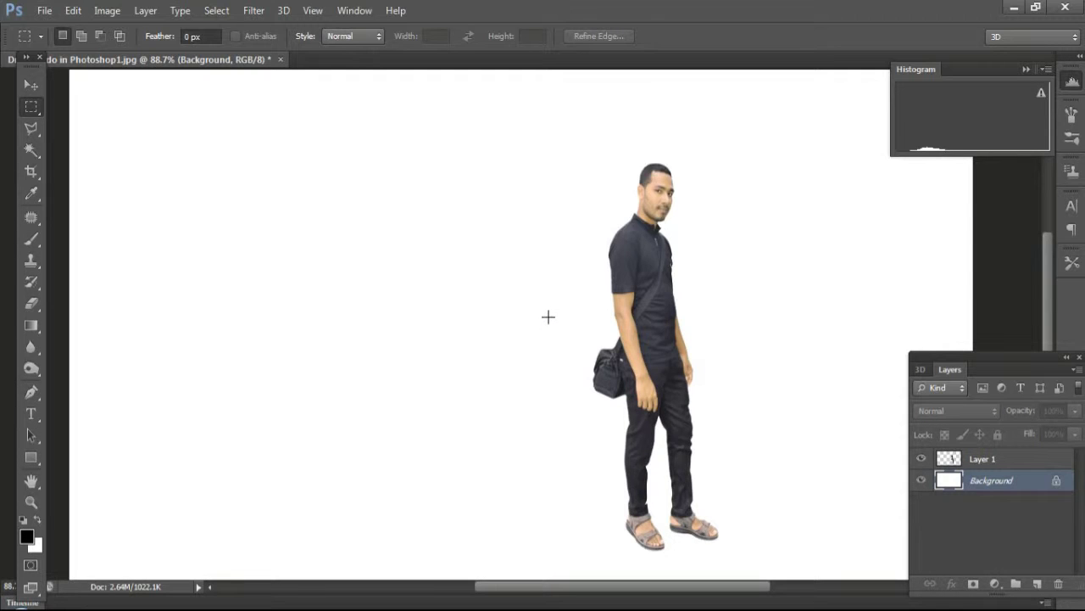
key(v)
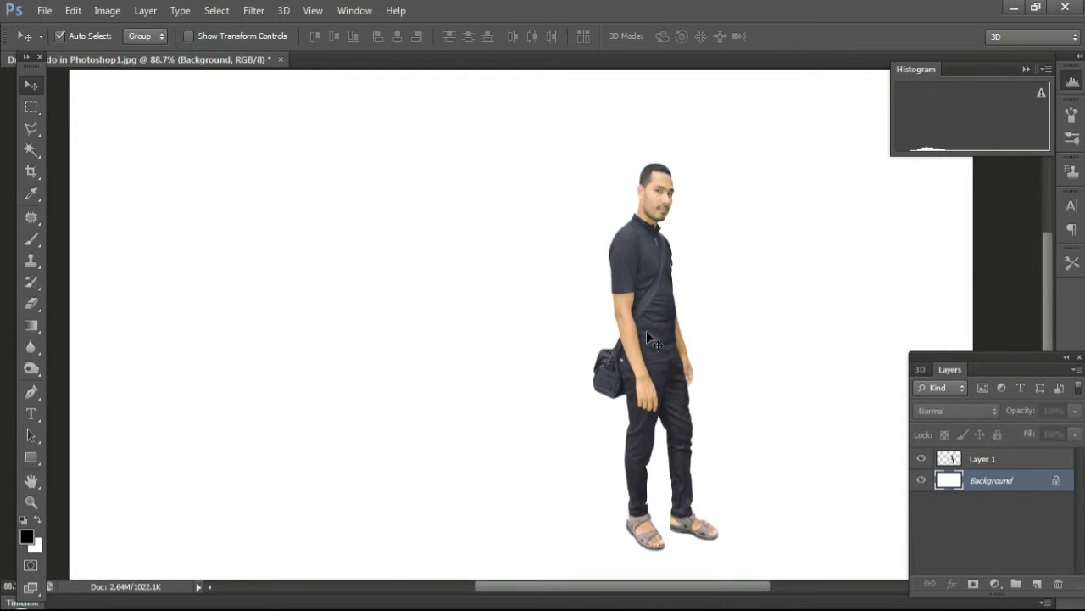
drag(651, 332, 501, 311)
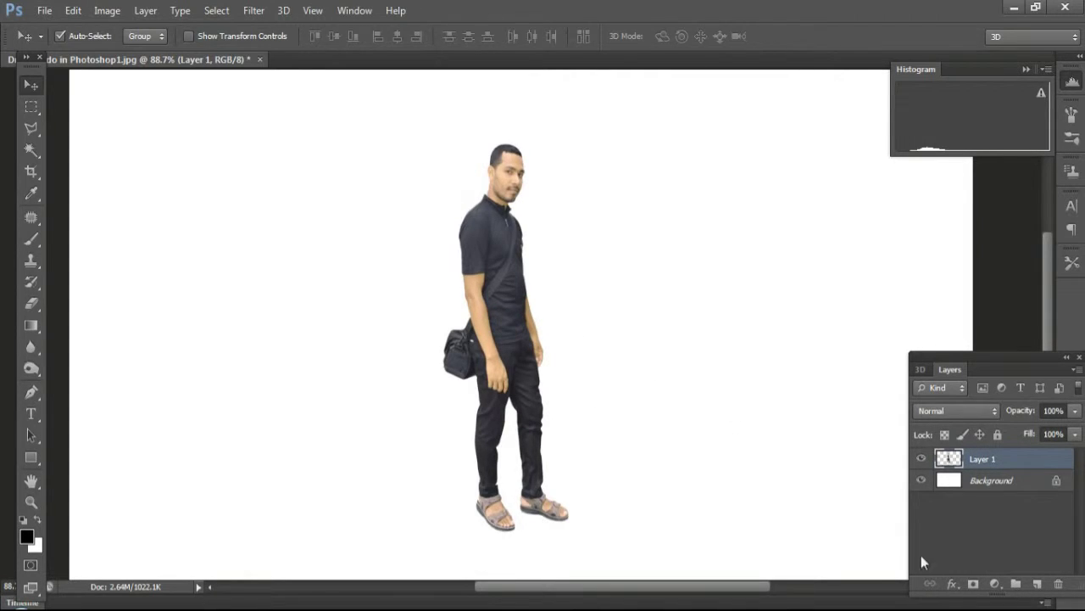
Add a Drop Shadow to the man's layer with a light angle of 53° and 50% opacity.
click(954, 585)
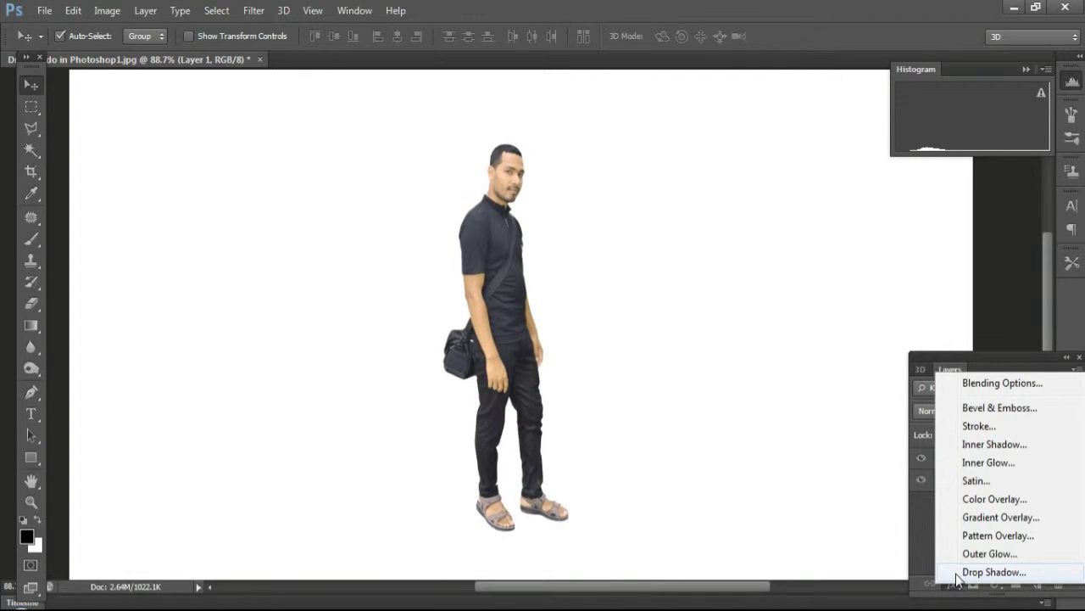
click(972, 573)
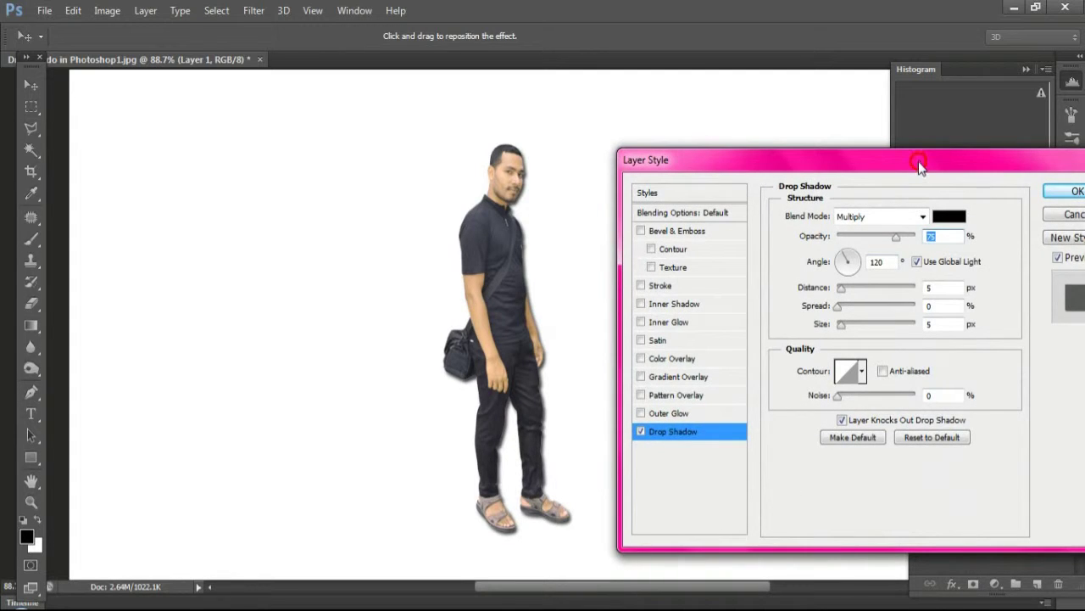
drag(917, 161, 919, 118)
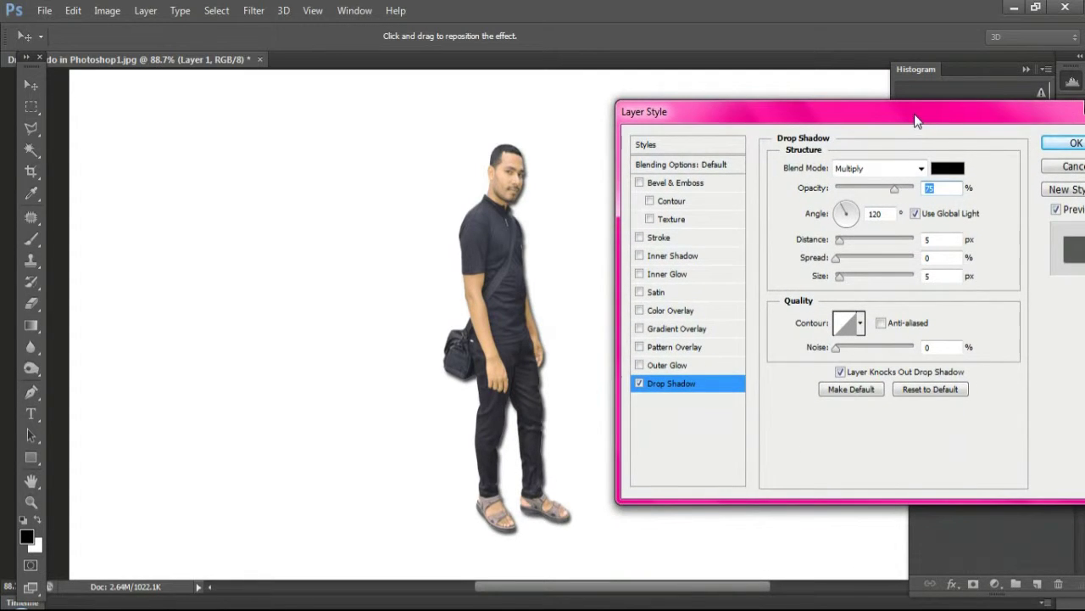
click(857, 213)
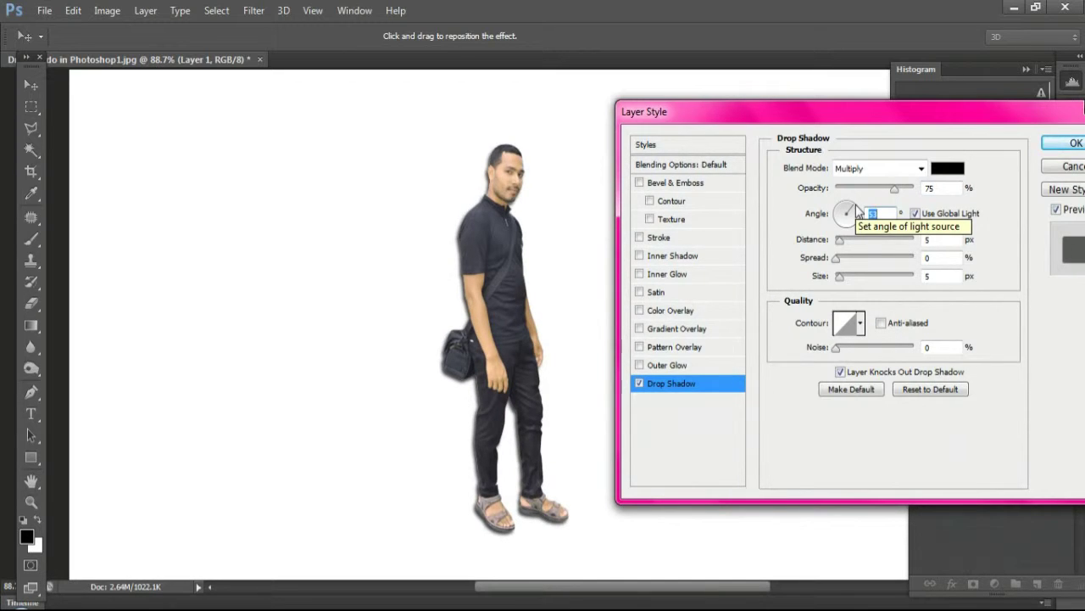
double_click(927, 188)
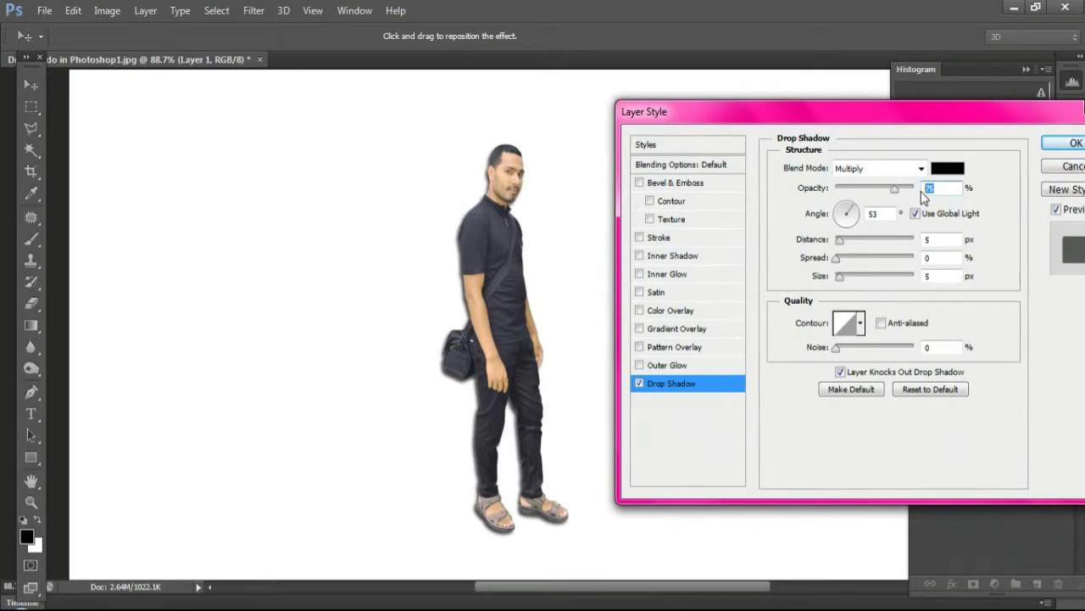
text(5)
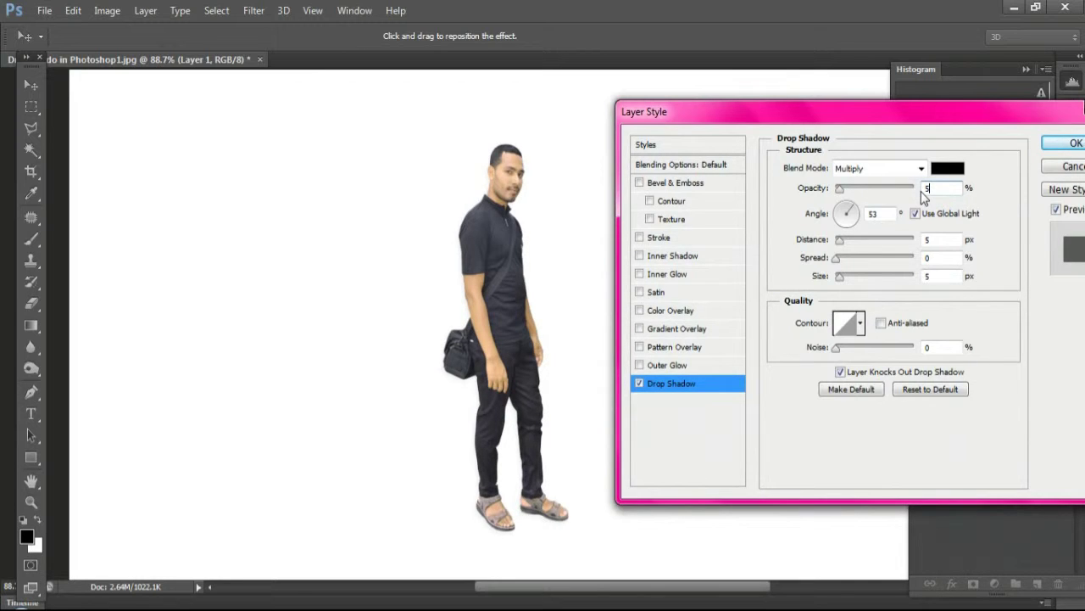
text(0)
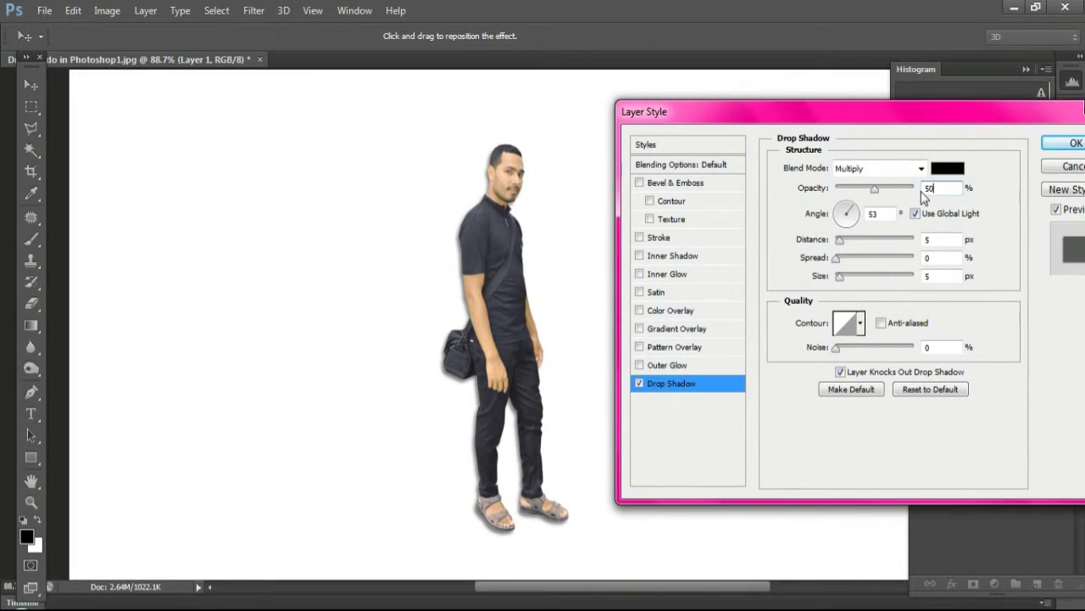
Enable Bevel & Emboss on the man's layer as well and apply the layer style.
click(639, 183)
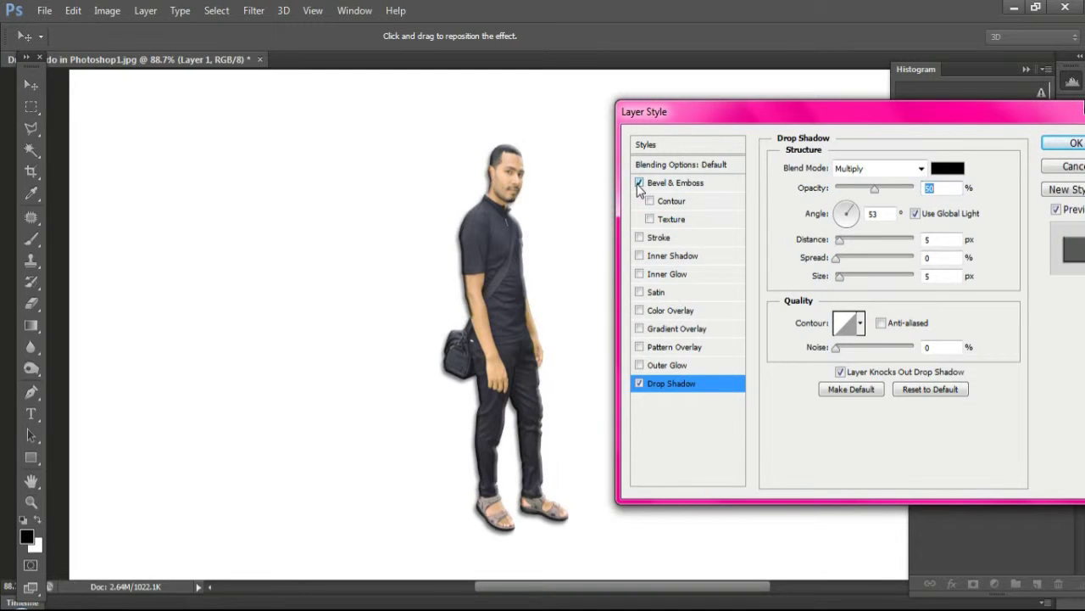
click(836, 258)
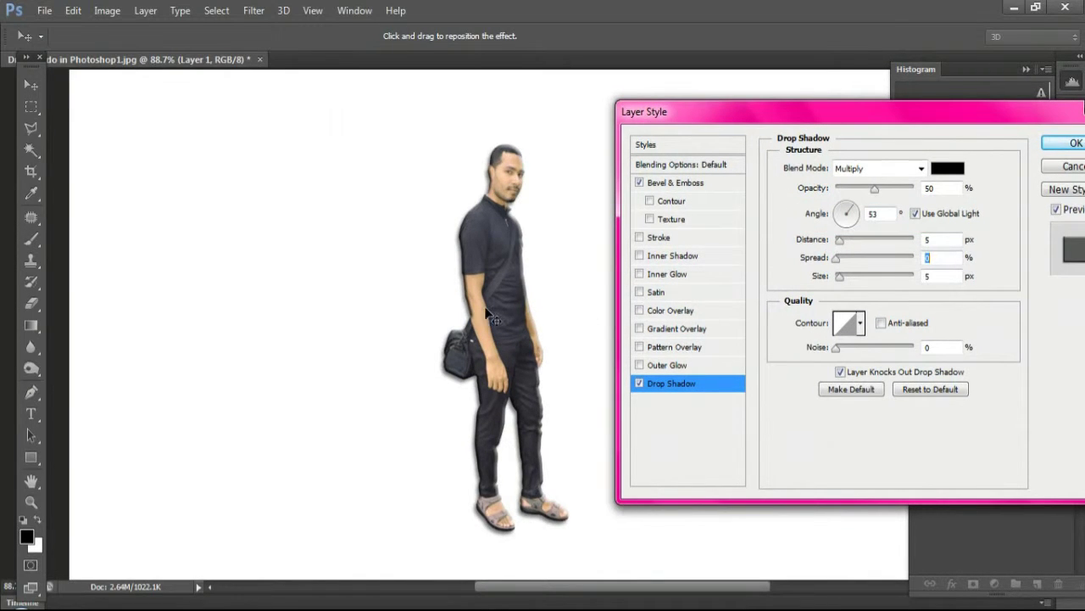
click(1074, 146)
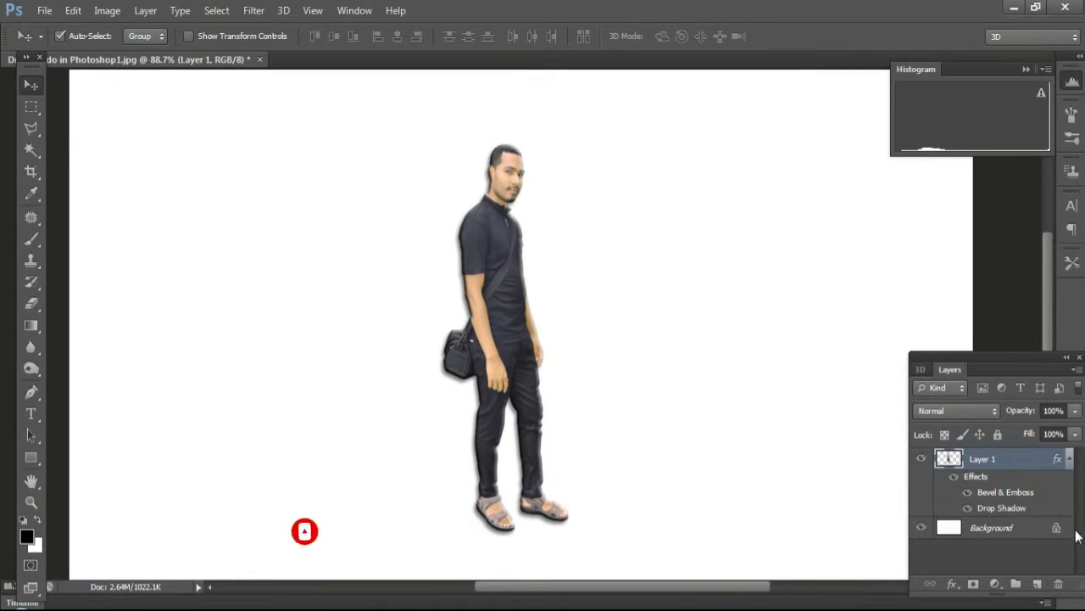
Convert the man's layer effects into separate layers with Create Layers, accepting that some aspects cannot be reproduced.
right_click(1011, 506)
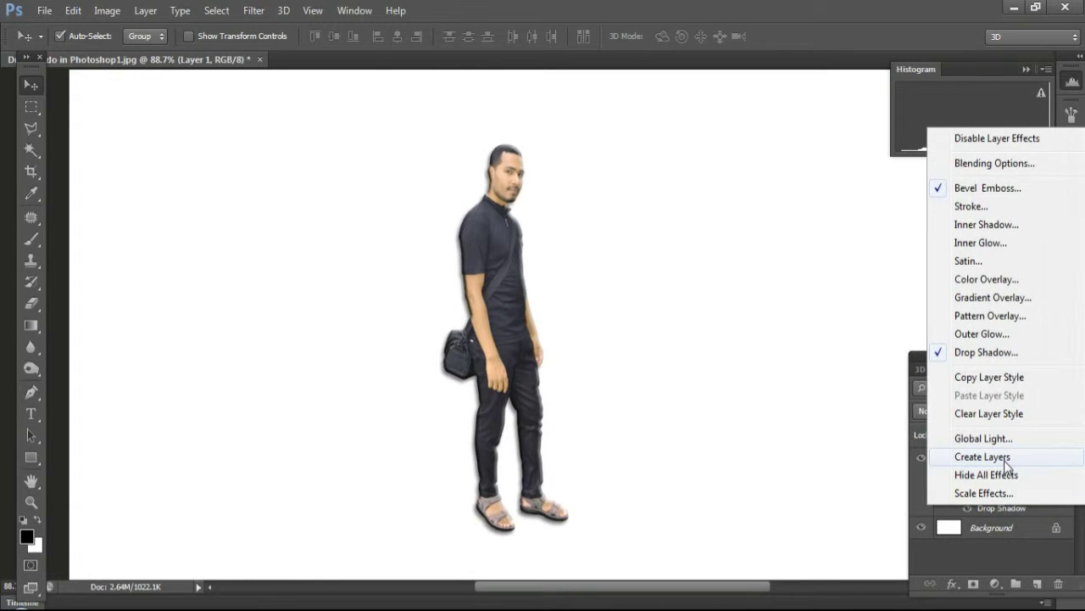
click(1007, 458)
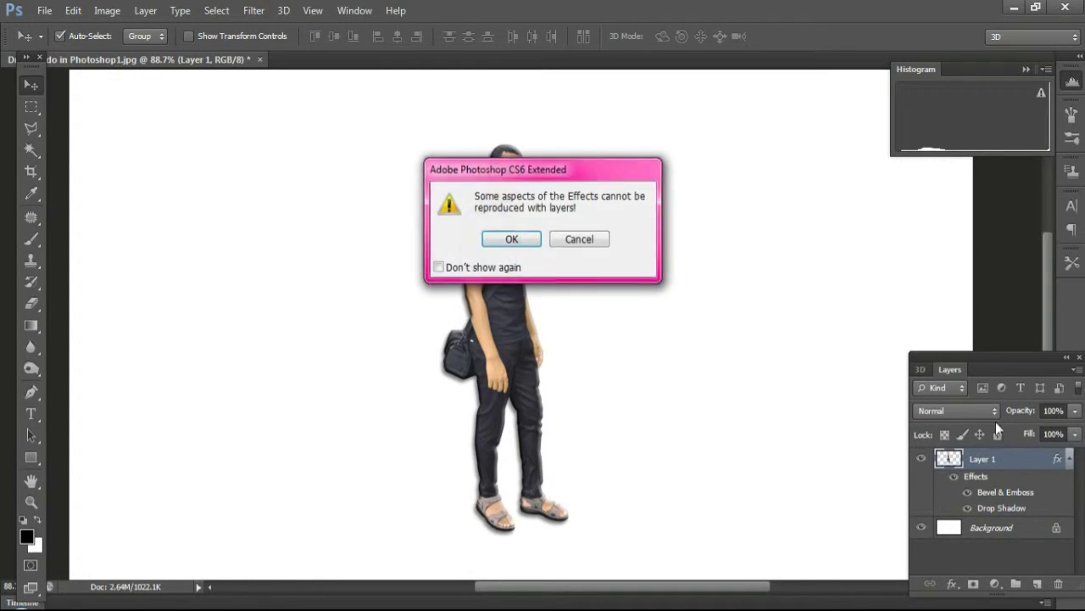
click(523, 240)
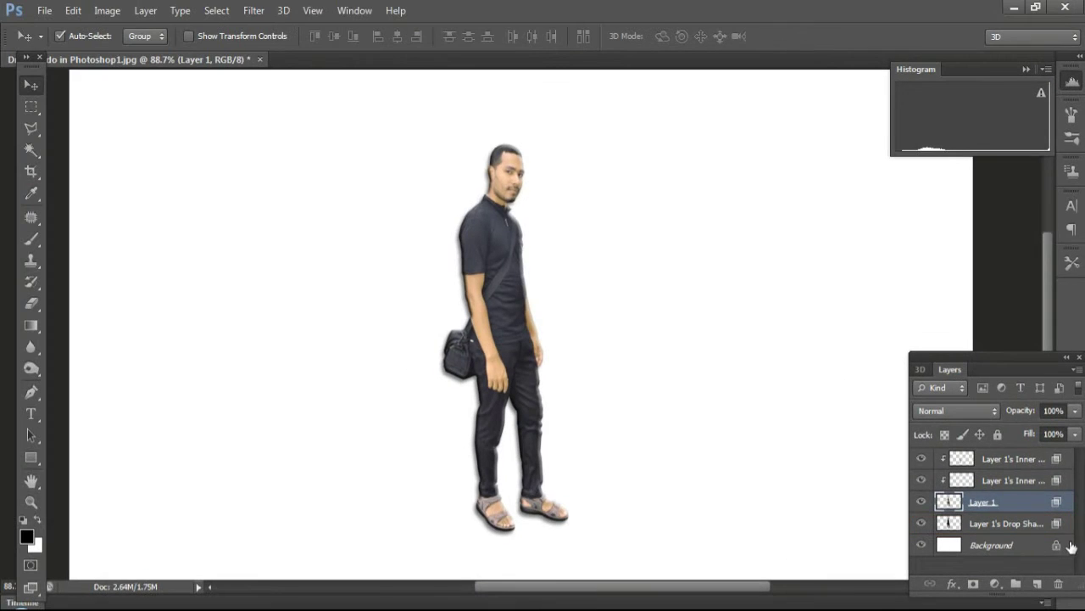
Distort the separated drop shadow layer so the shadow leans back to the man's left, with its head at about his waist height.
click(1026, 526)
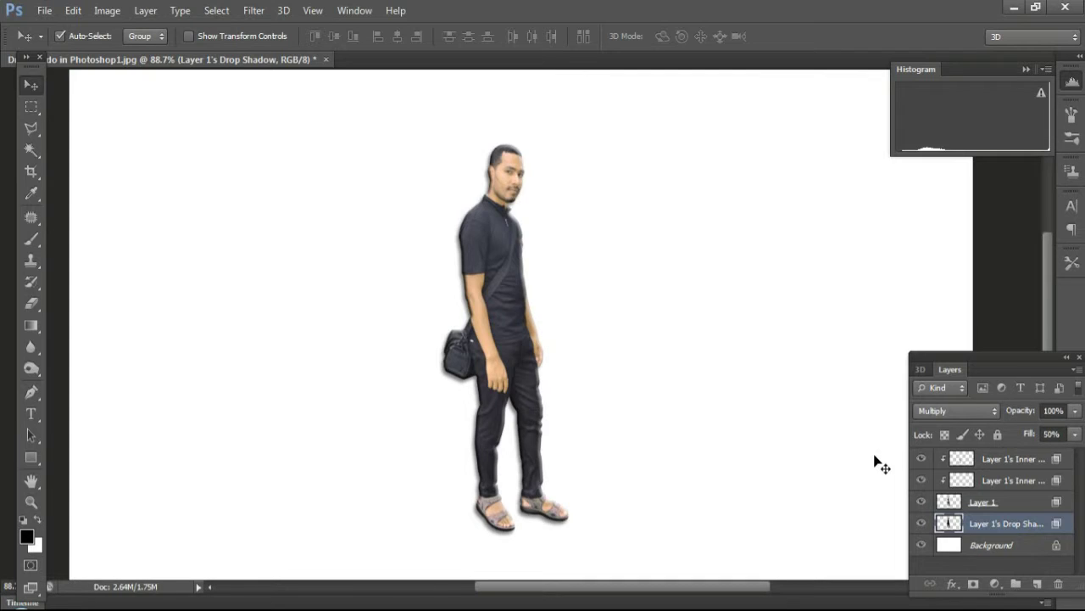
key(ctrl+t)
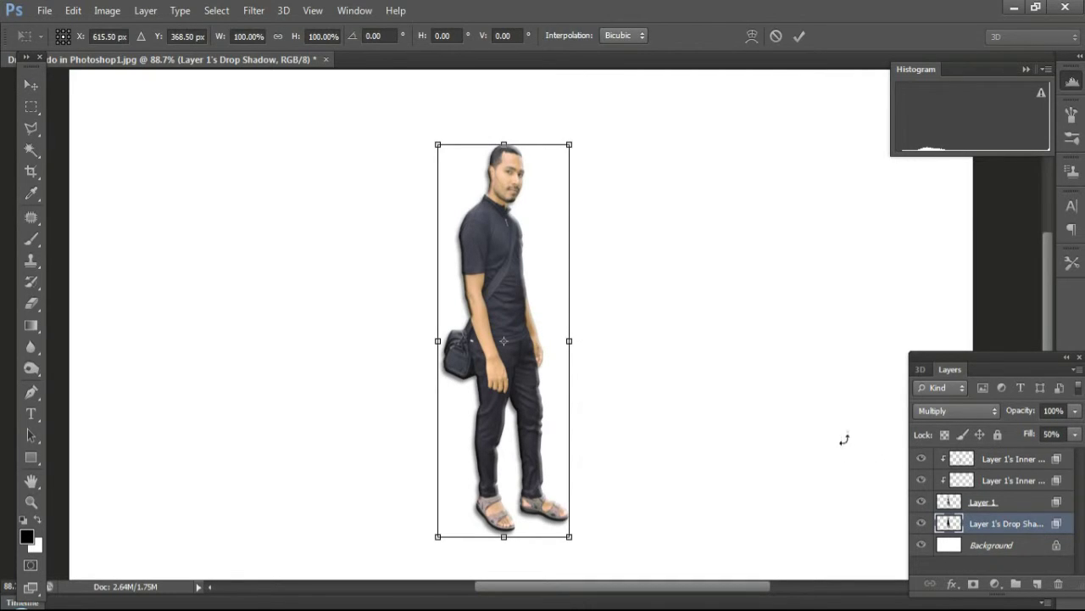
right_click(530, 234)
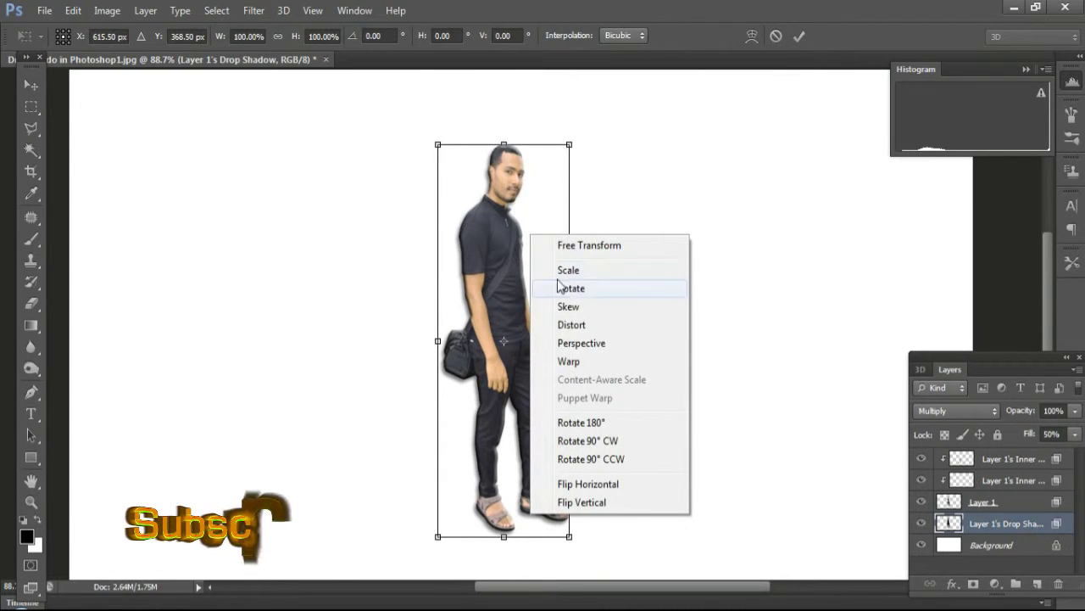
click(562, 326)
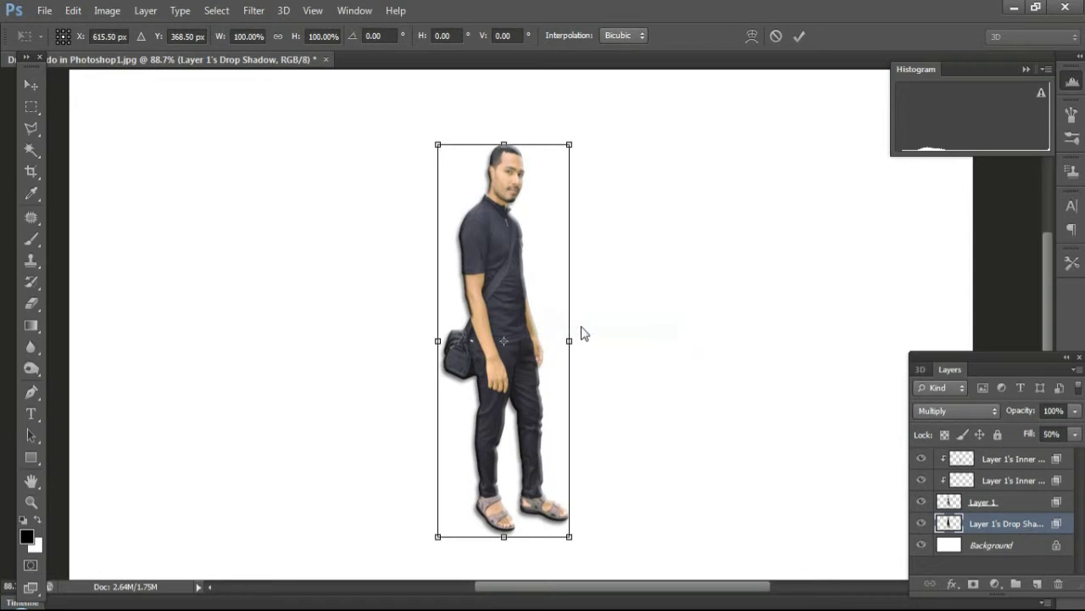
click(437, 146)
drag(438, 146, 291, 286)
drag(572, 145, 383, 288)
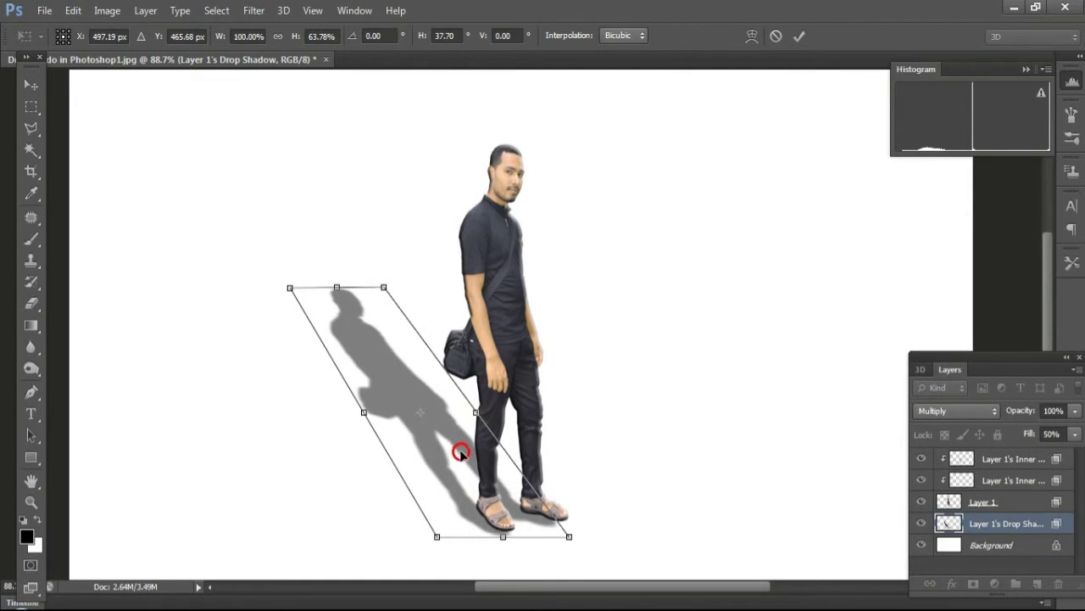
Align the shadow's base with the man's feet, tilt its upper edge by adjusting the upper corners, and apply the transform.
drag(460, 453, 468, 452)
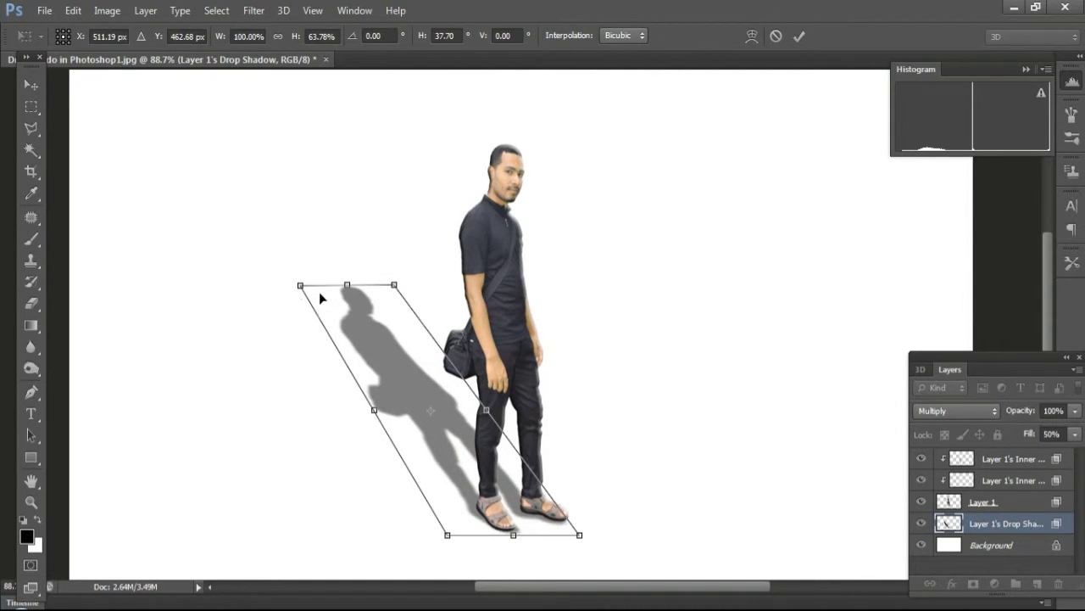
drag(301, 285, 315, 337)
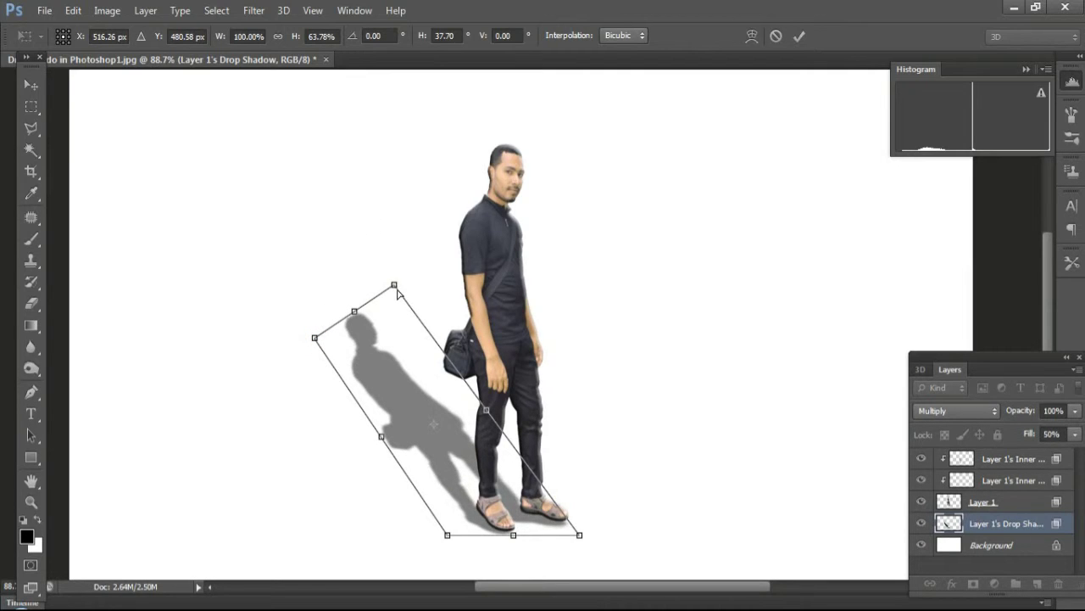
drag(395, 287, 395, 268)
drag(450, 461, 455, 458)
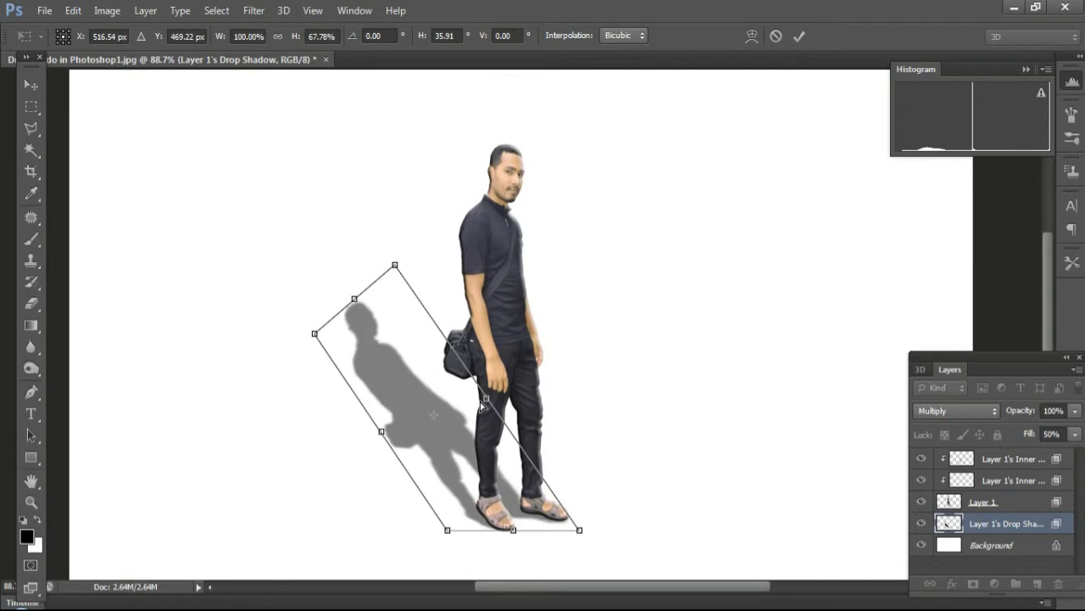
key(Return)
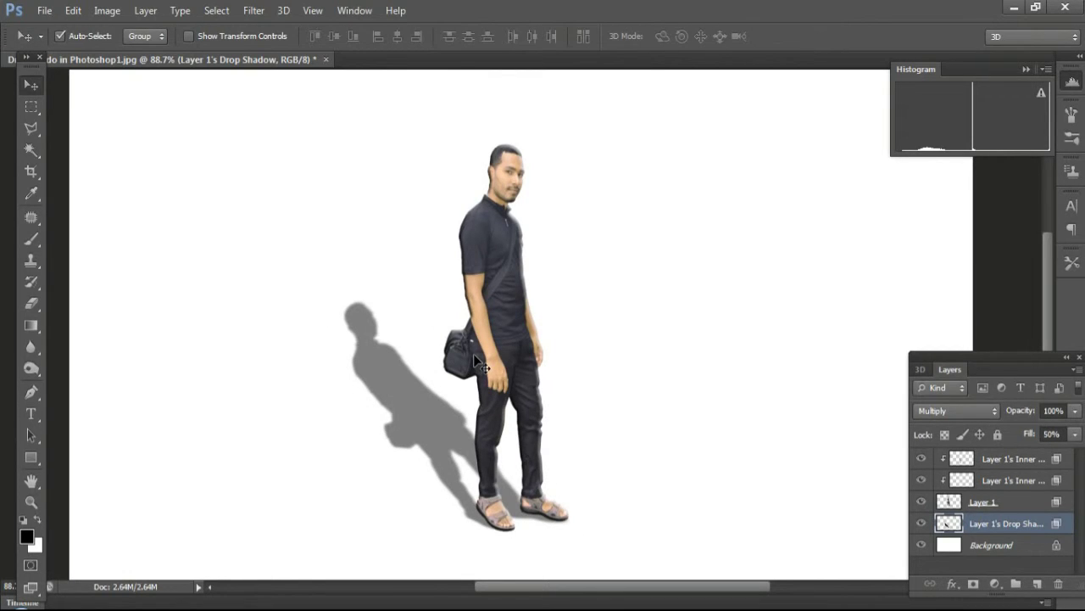